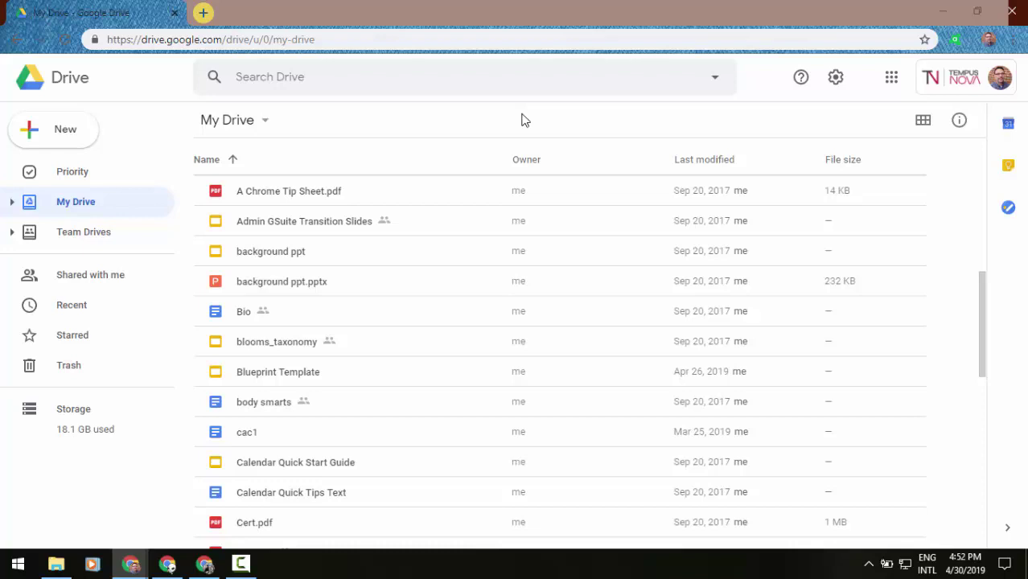
click(833, 86)
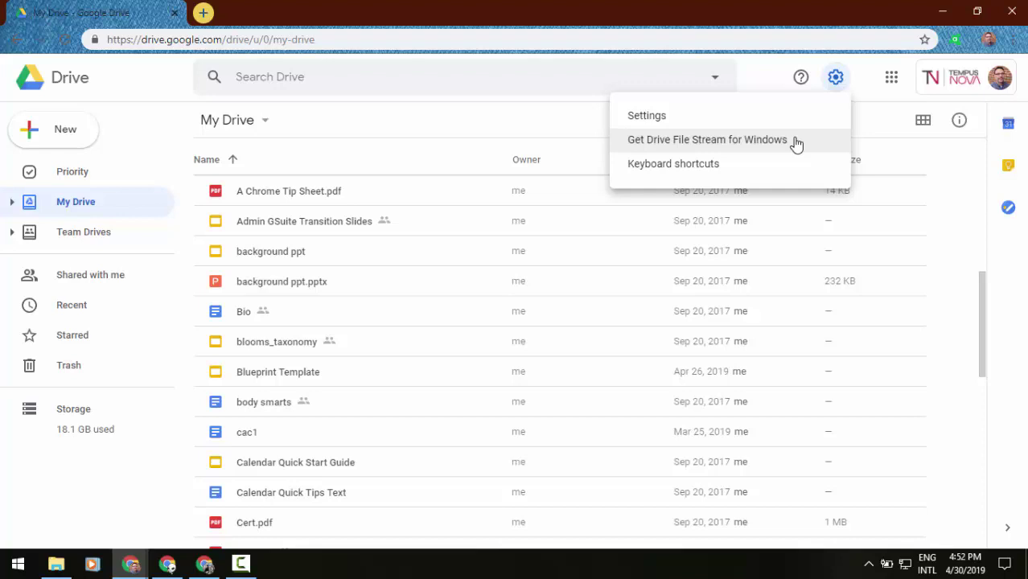
Tick the Offline checkbox in Drive's General settings to start offline setup.
click(748, 128)
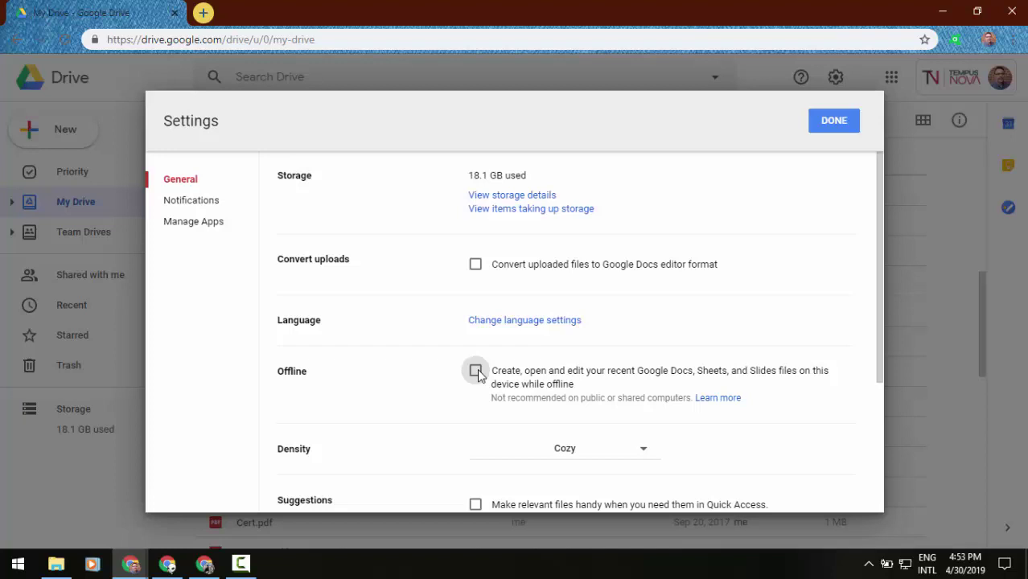
click(476, 371)
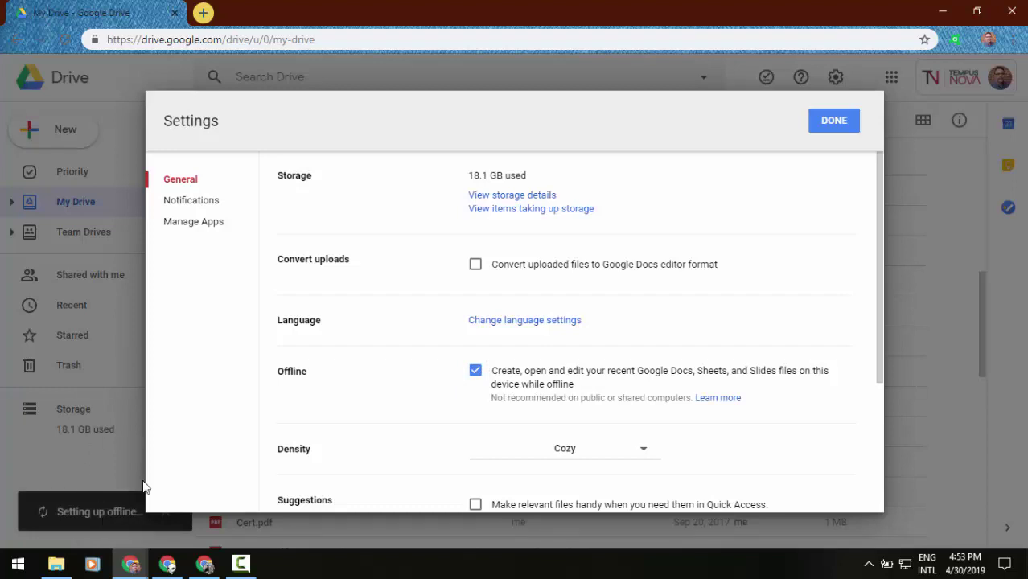
Close the Settings dialog with DONE, returning to the My Drive file list.
click(837, 120)
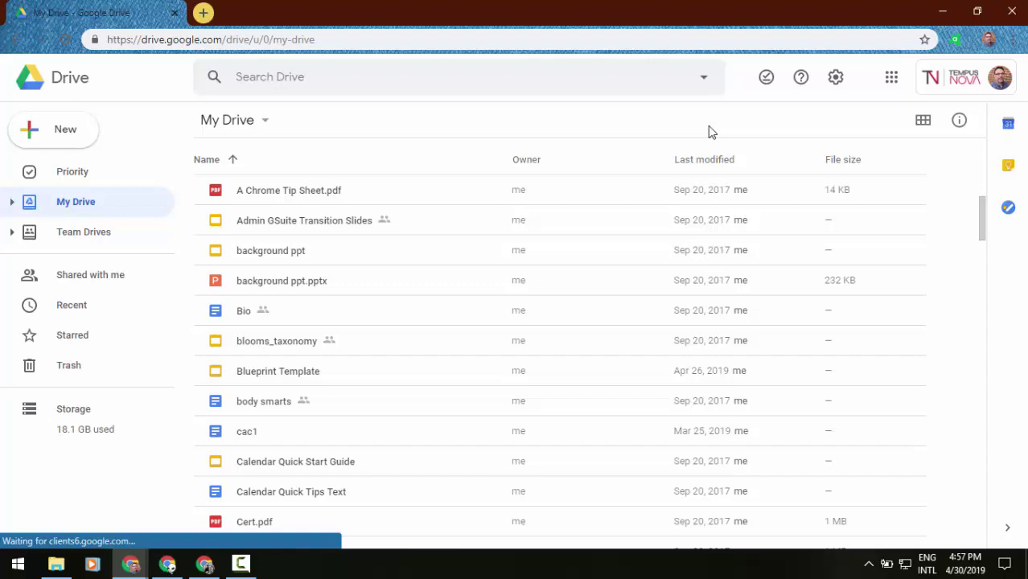
Turn on the Offline preview toggle from the Ready for offline icon.
click(768, 78)
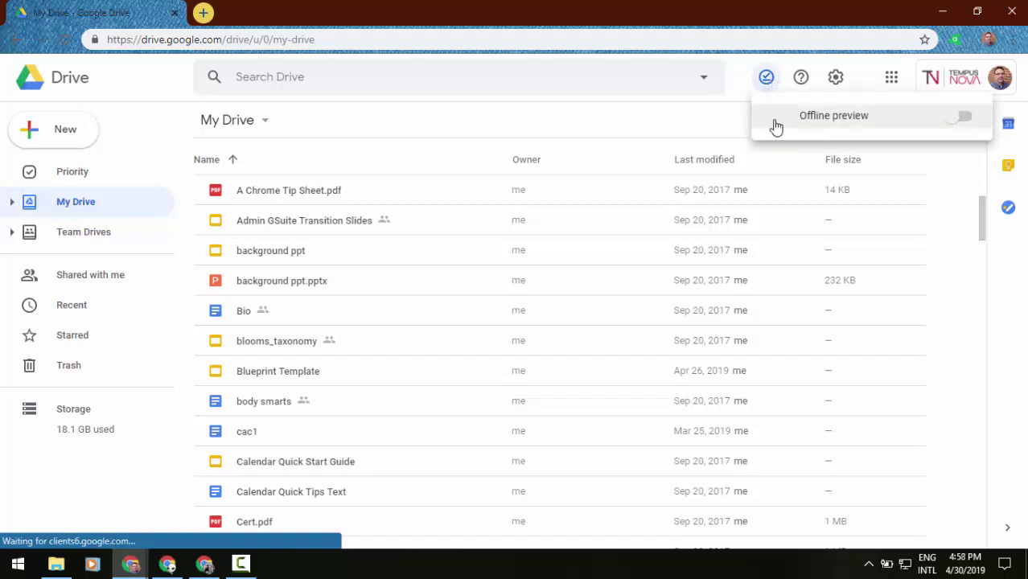
click(964, 122)
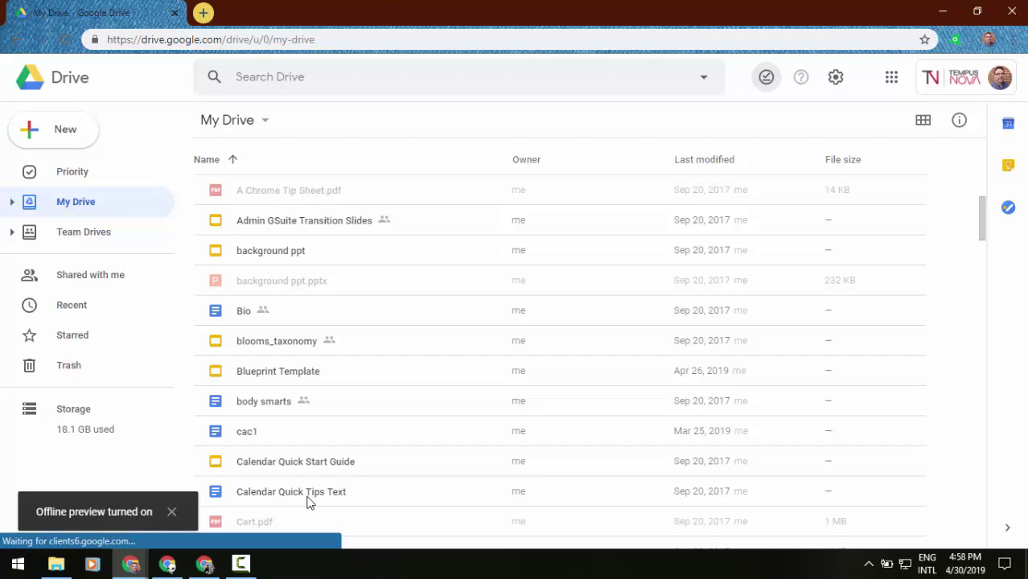
Mark the Bio document as Available offline from its context menu.
right_click(354, 315)
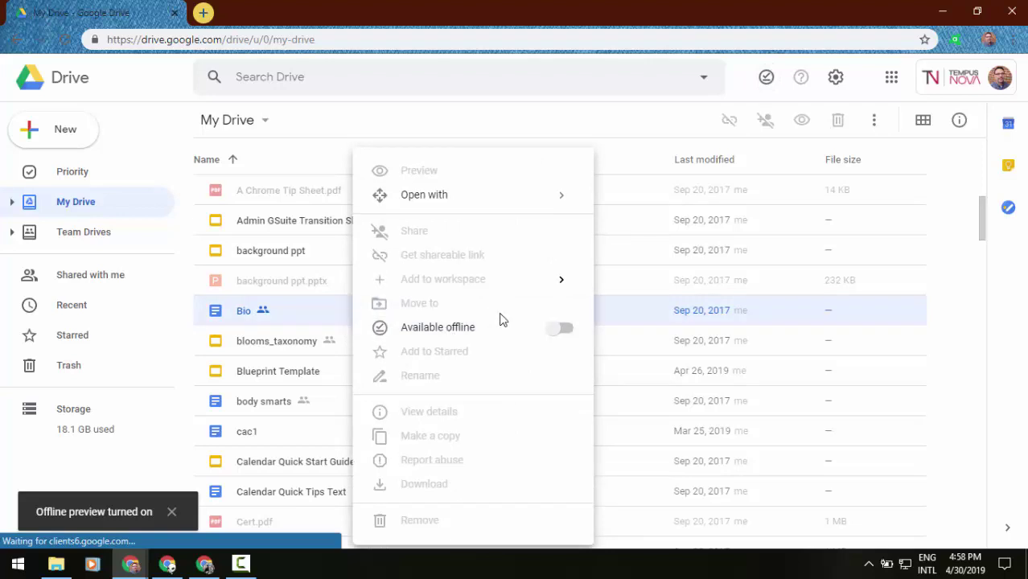
click(565, 330)
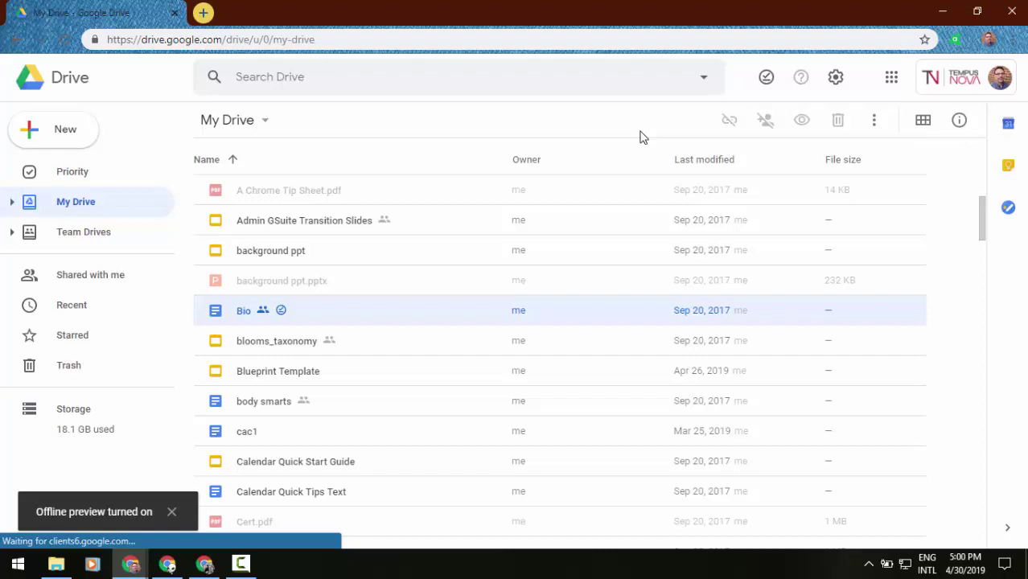
Switch off offline preview, then untick Offline in Drive Settings and close it.
click(760, 80)
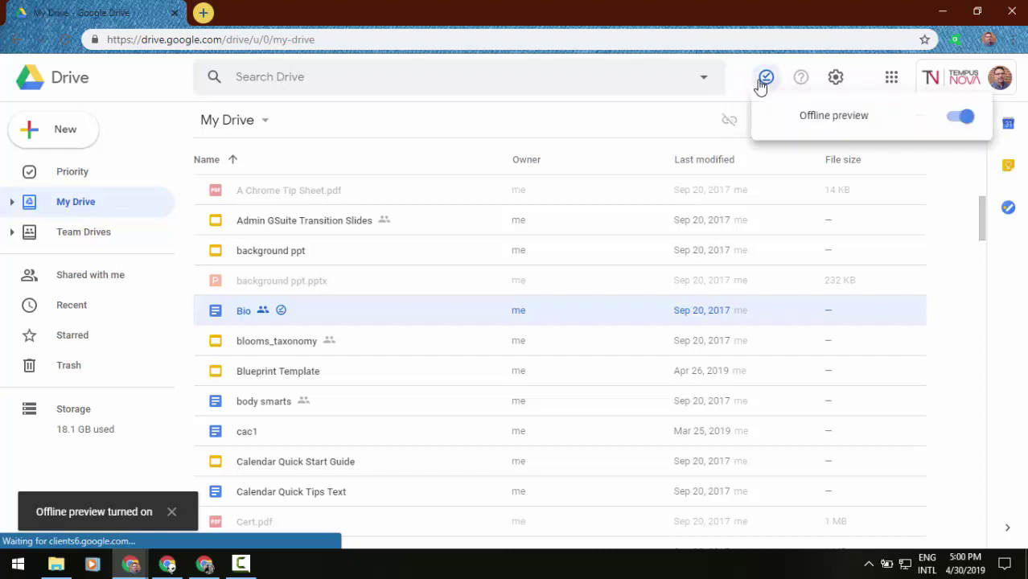
click(956, 119)
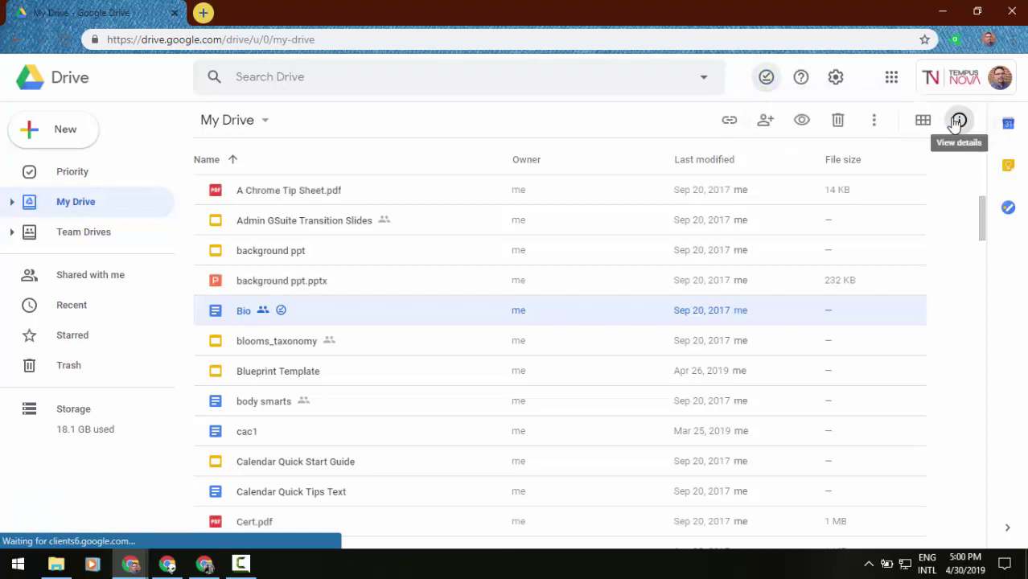
click(833, 77)
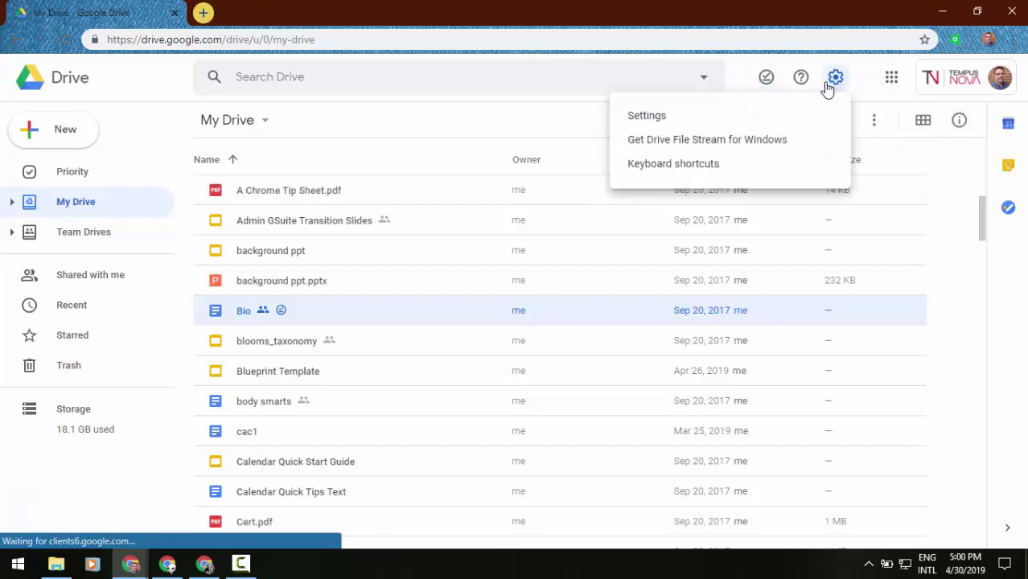
click(741, 116)
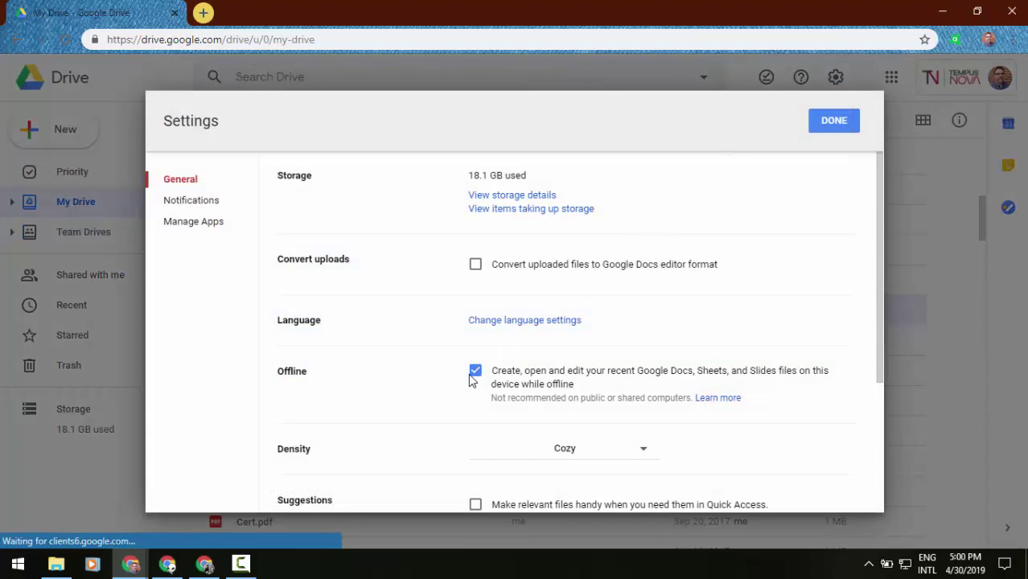
click(473, 377)
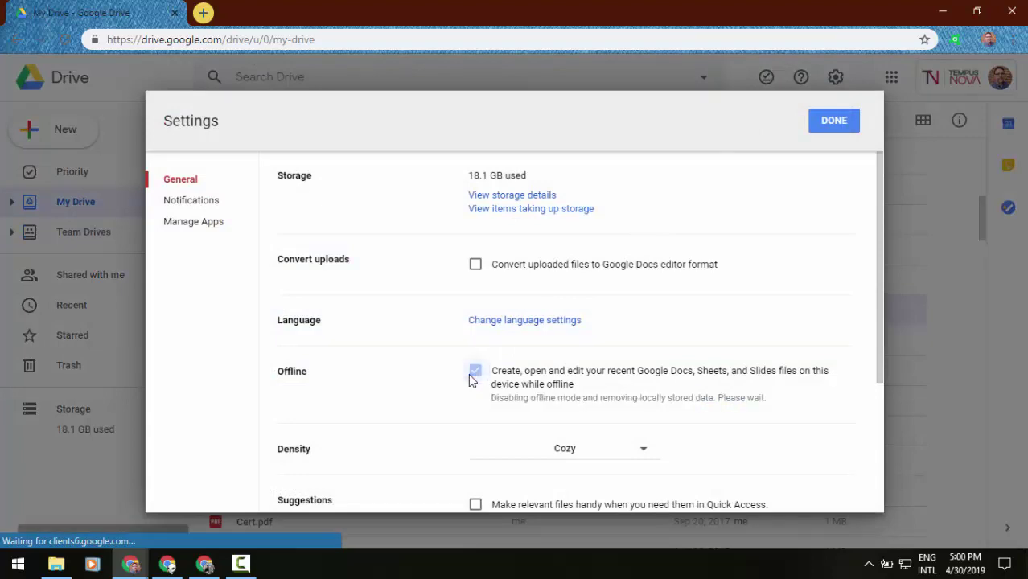
click(848, 126)
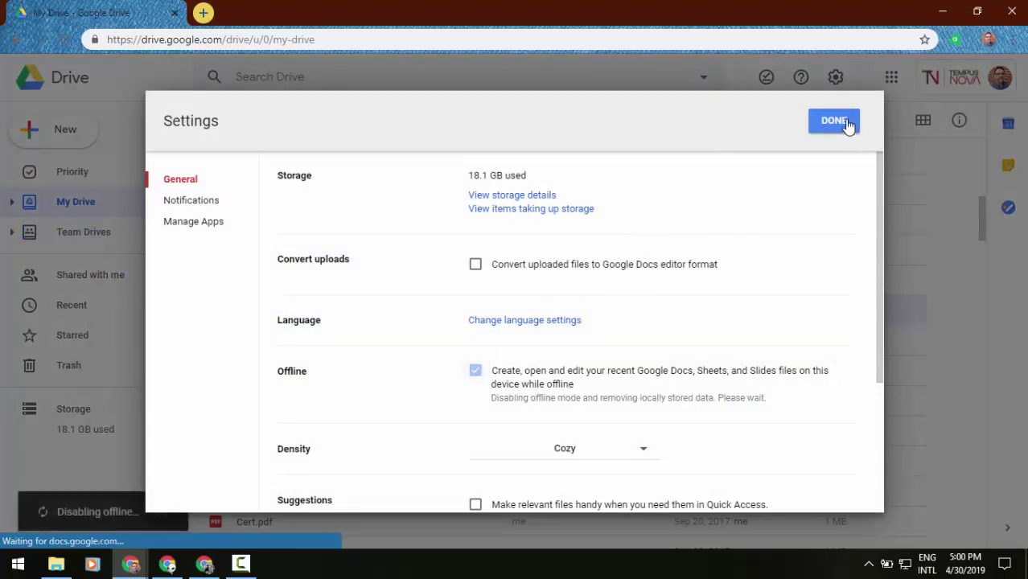